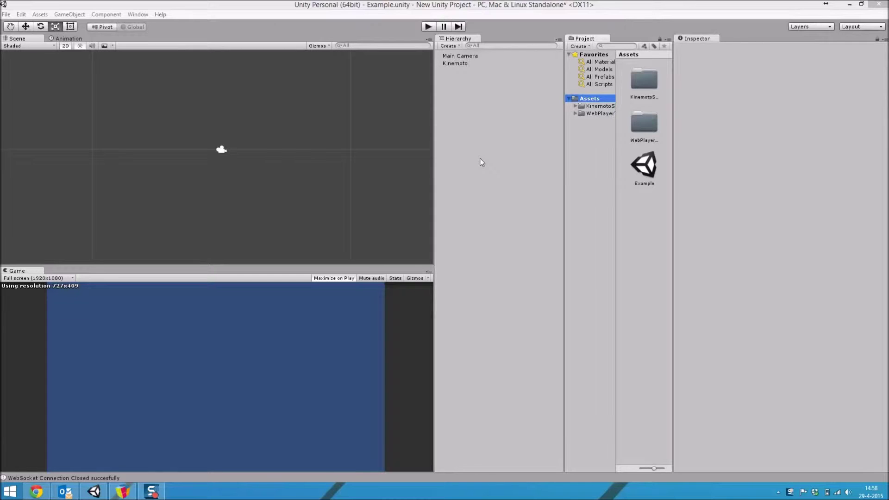
Add a Body Viewer script to the Main Camera and bring up its Bone Material choices
{"action": "left_click", "coordinate": [474, 56]}
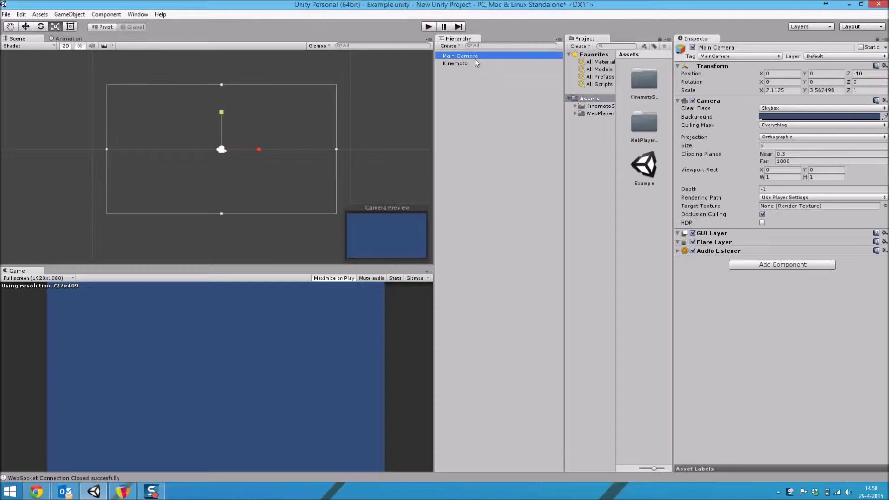
{"action": "left_click", "coordinate": [800, 266]}
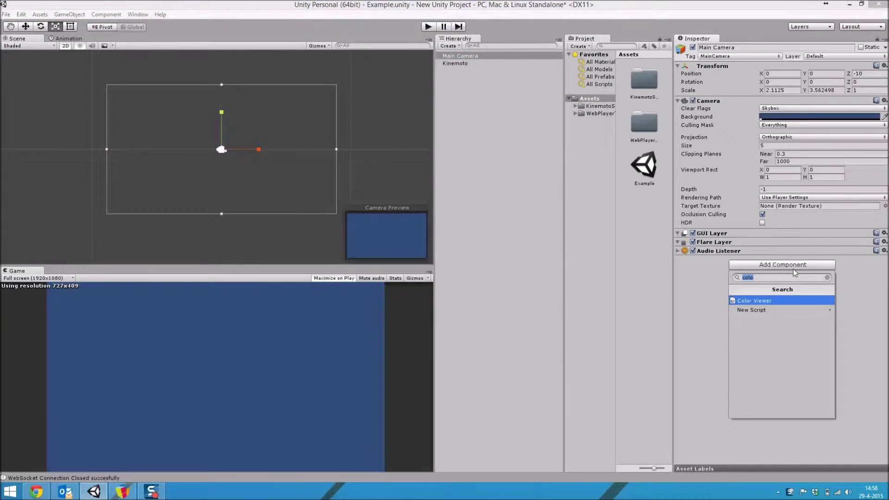
{"action": "left_click", "coordinate": [771, 280]}
{"action": "key", "text": "BackSpace"}
{"action": "key", "text": "BackSpace"}
{"action": "key", "text": "BackSpace"}
{"action": "key", "text": "BackSpace"}
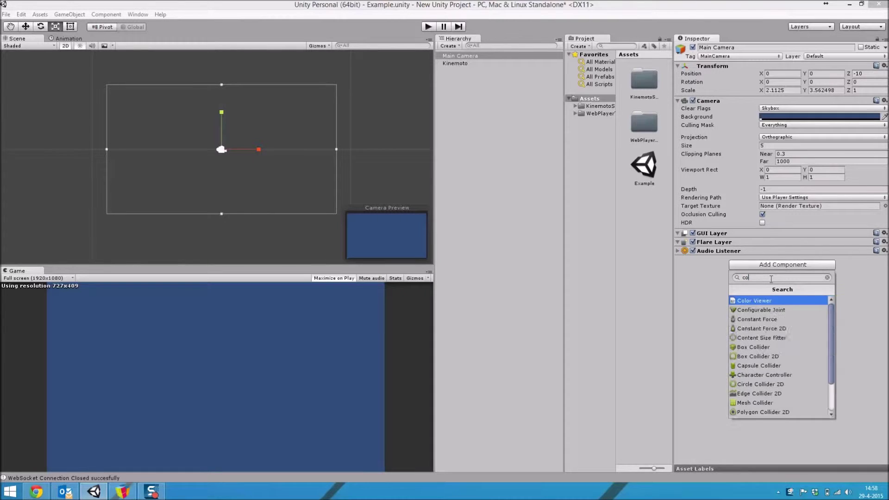
{"action": "type", "text": "Body vi"}
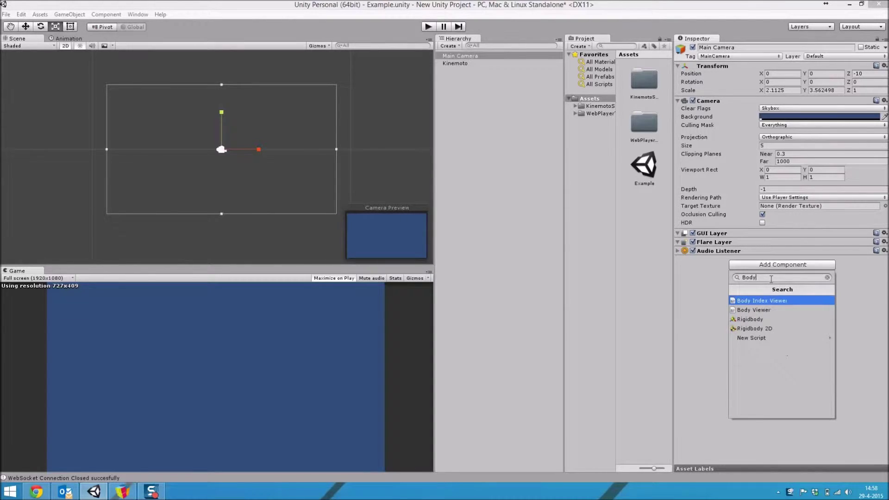
{"action": "left_click", "coordinate": [746, 308]}
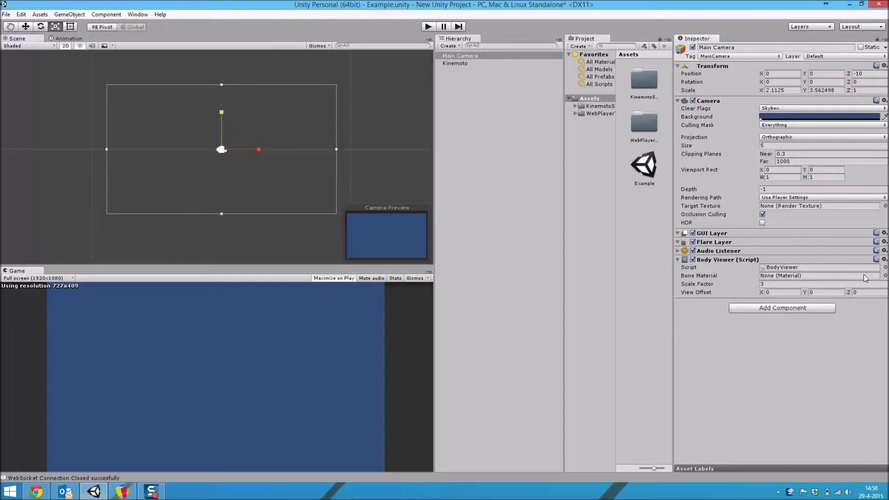
{"action": "left_click", "coordinate": [885, 276]}
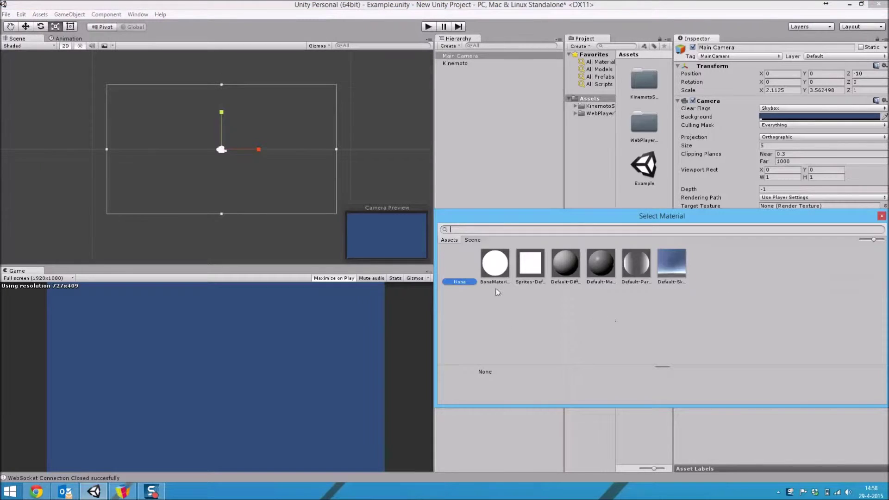
Assign BoneMaterial as the Body Viewer's Bone Material, then deselect the camera
{"action": "double_click", "coordinate": [495, 270]}
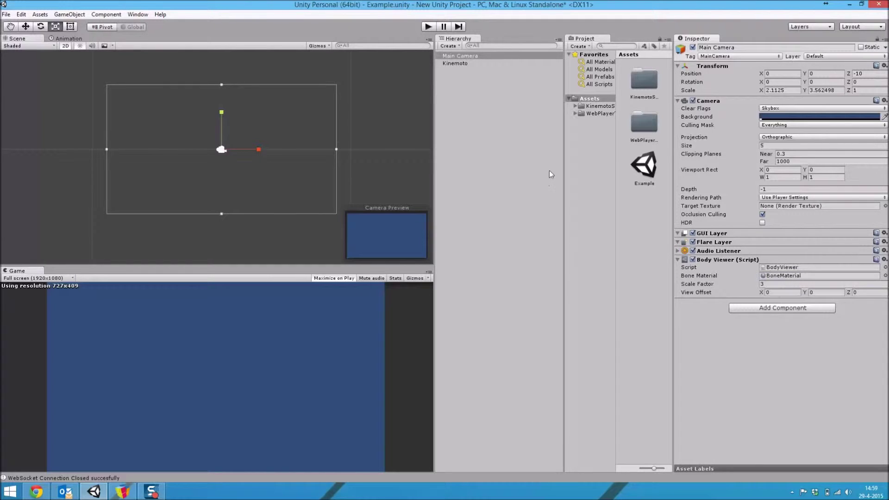
{"action": "left_click", "coordinate": [537, 157]}
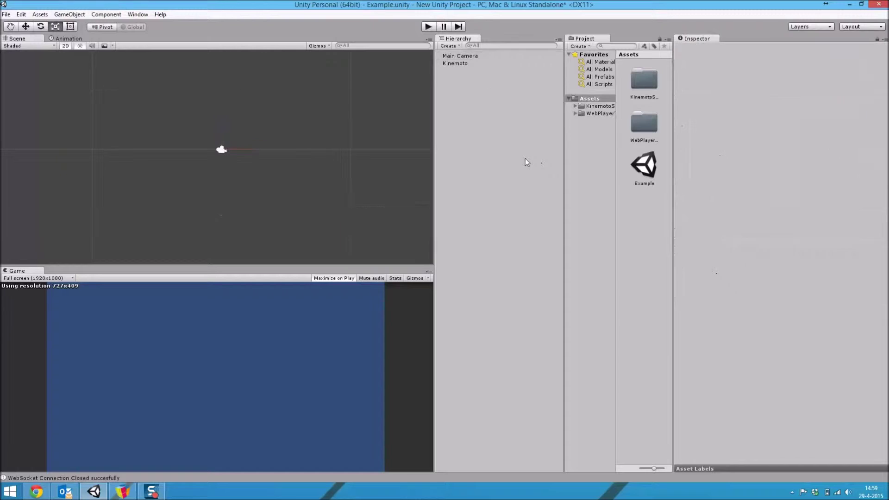
{"action": "left_click", "coordinate": [427, 28]}
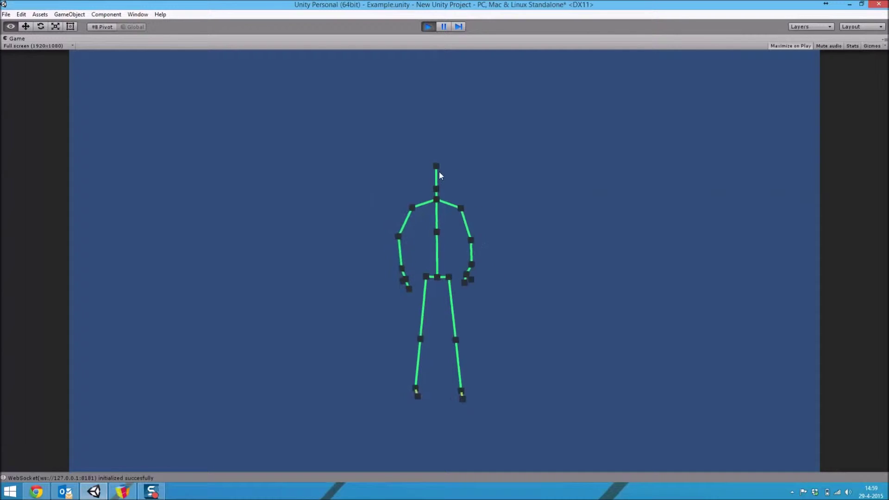
{"action": "left_click", "coordinate": [429, 27]}
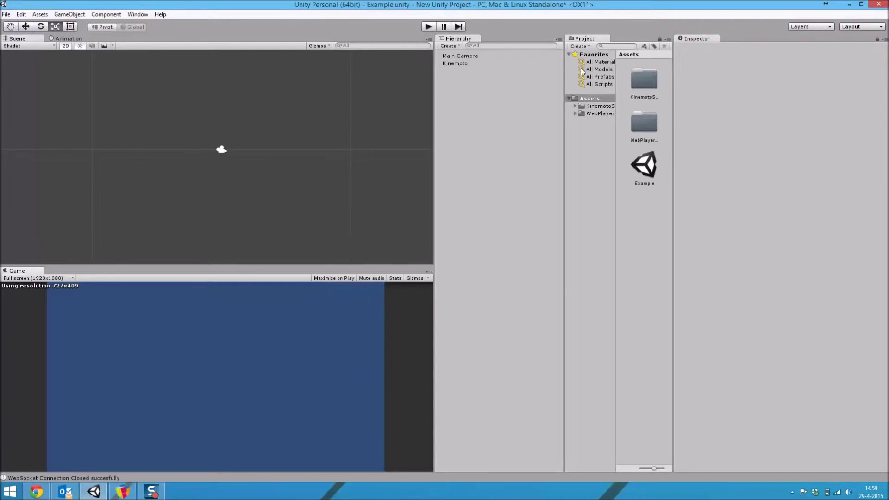
{"action": "left_click", "coordinate": [457, 47]}
Add a Directional Light to the Example scene and play it to show the skeleton
{"action": "mouse_move", "coordinate": [479, 97]}
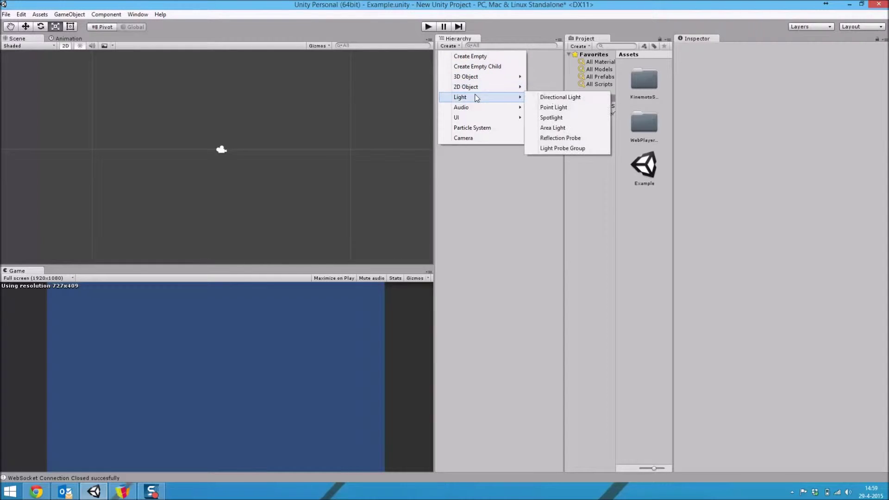
{"action": "left_click", "coordinate": [569, 98]}
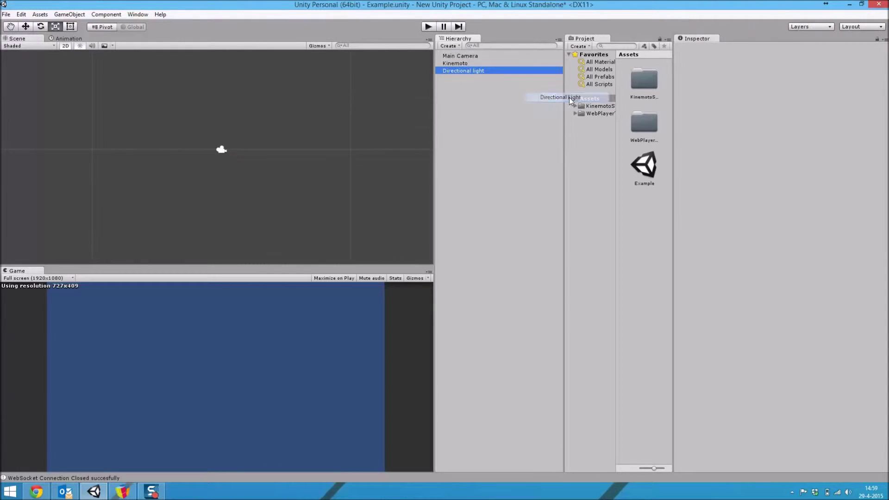
{"action": "left_click", "coordinate": [485, 142]}
{"action": "left_click", "coordinate": [428, 26]}
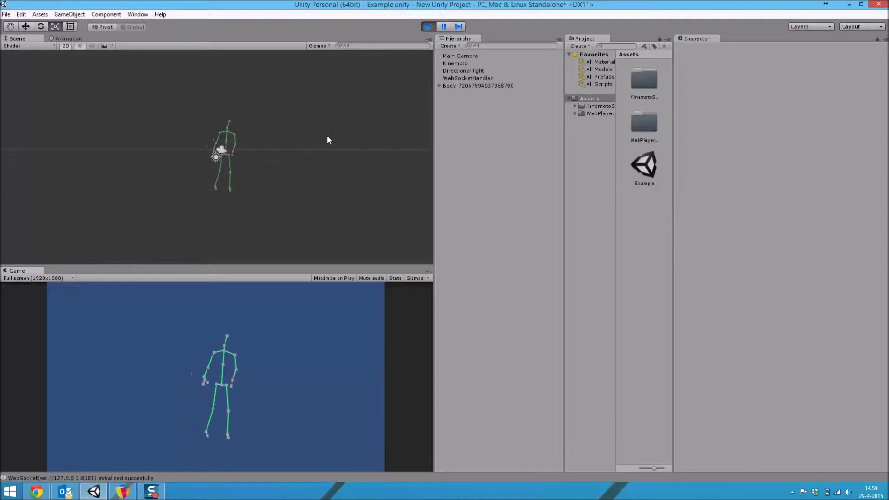
Pan, zoom and orbit the Scene view in 3D perspective around the live green skeleton
{"action": "left_click_drag", "start_coordinate": [284, 122], "coordinate": [228, 113]}
{"action": "scroll", "coordinate": [204, 150], "scroll_direction": "up", "scroll_amount": 5}
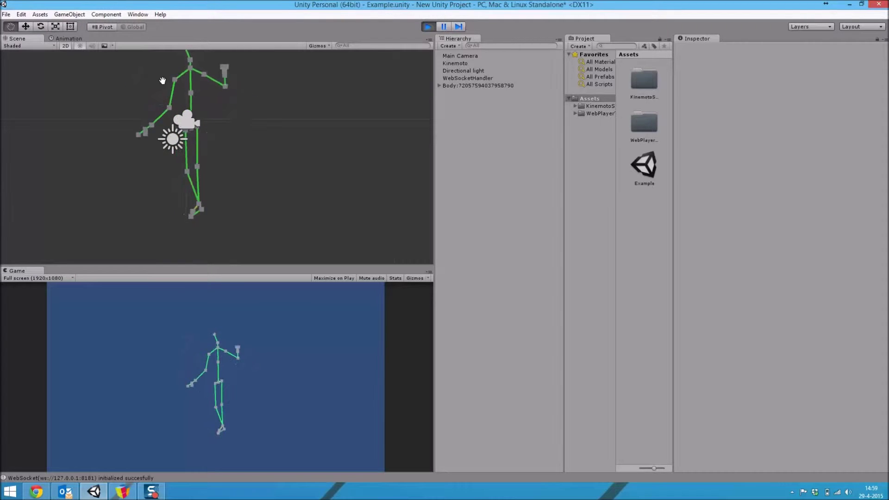
{"action": "left_click", "coordinate": [65, 46]}
{"action": "middle_click_drag", "start_coordinate": [283, 110], "coordinate": [171, 85]}
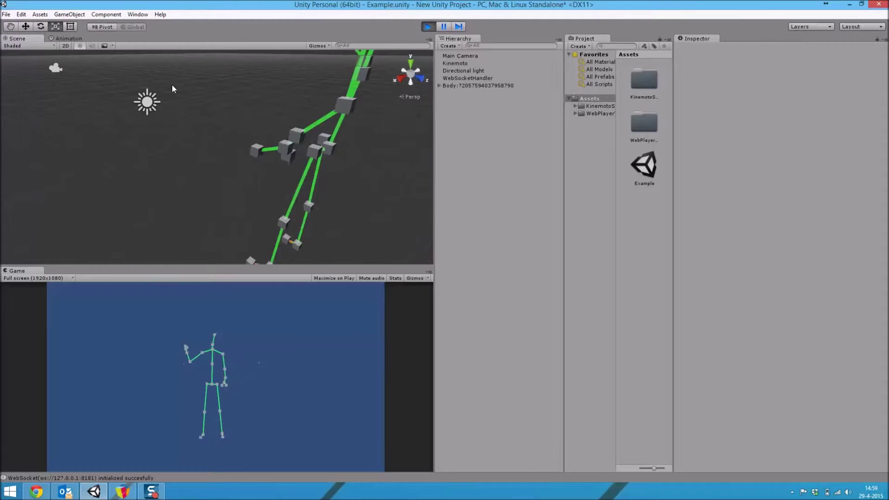
{"action": "left_click_drag", "start_coordinate": [199, 114], "coordinate": [163, 103], "text": "alt"}
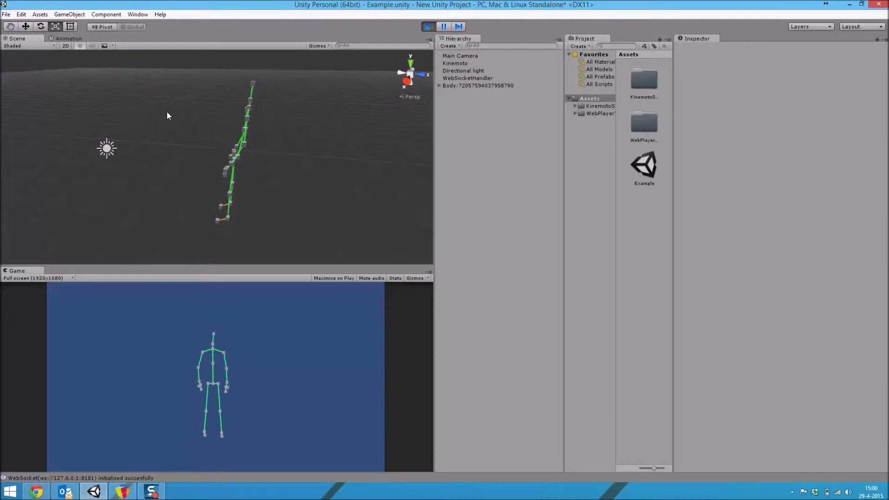
{"action": "left_click_drag", "start_coordinate": [182, 102], "coordinate": [293, 105], "text": "alt"}
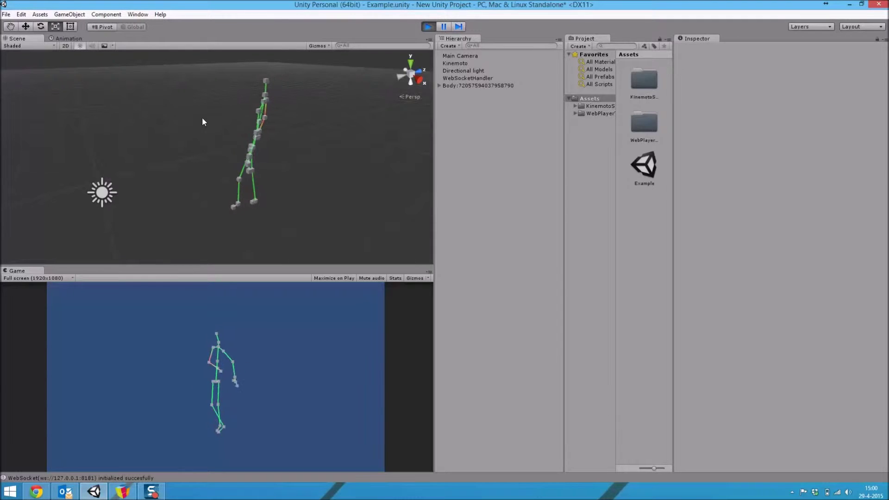
{"action": "scroll", "coordinate": [202, 118], "scroll_direction": "down", "scroll_amount": 3}
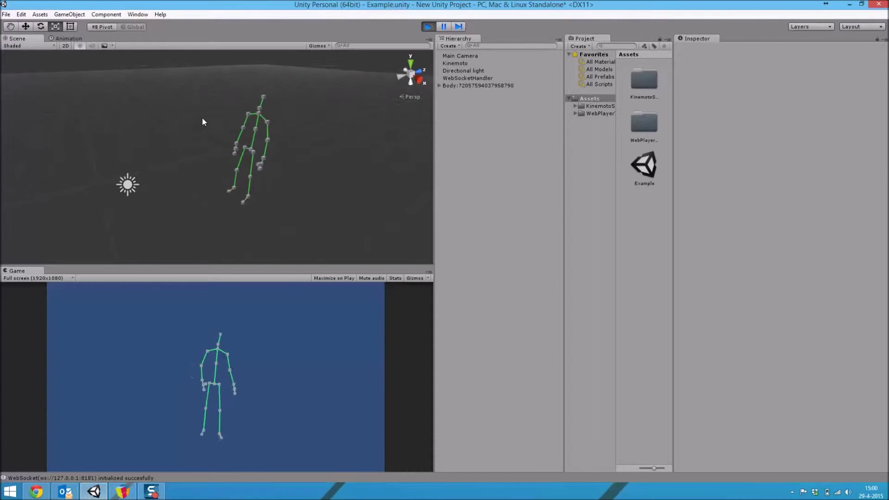
{"action": "scroll", "coordinate": [202, 117], "scroll_direction": "up", "scroll_amount": 5}
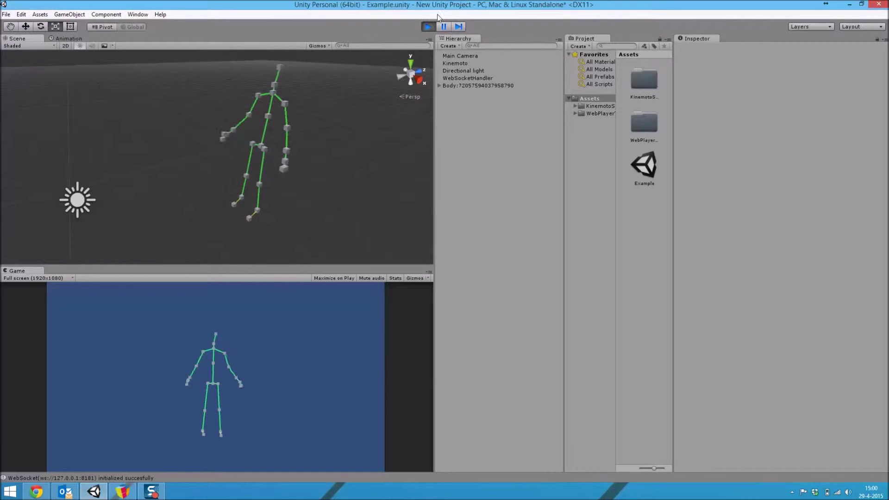
Stop the scene and add a Body Index Viewer to the Main Camera at Top Left
{"action": "left_click", "coordinate": [428, 27]}
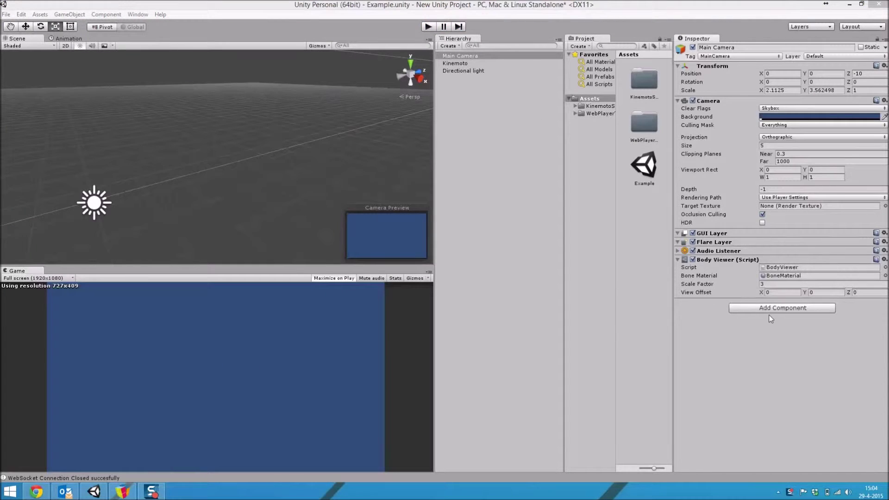
{"action": "left_click", "coordinate": [769, 309]}
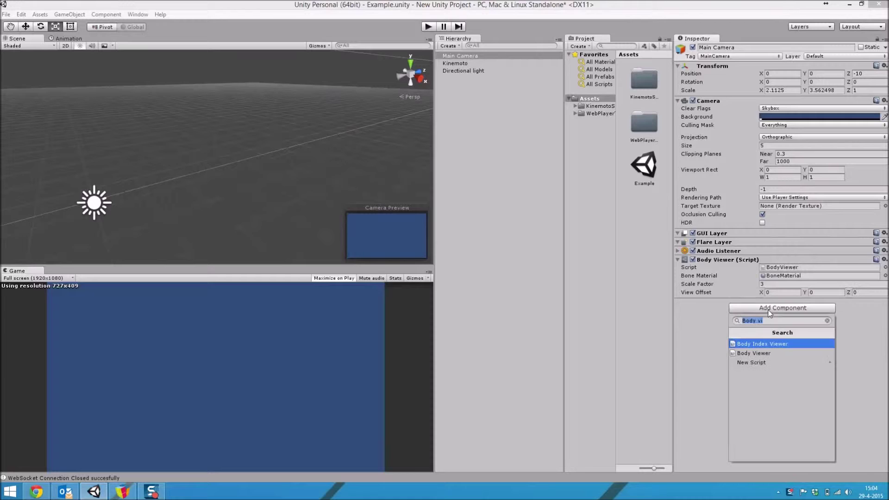
{"action": "left_click", "coordinate": [765, 344]}
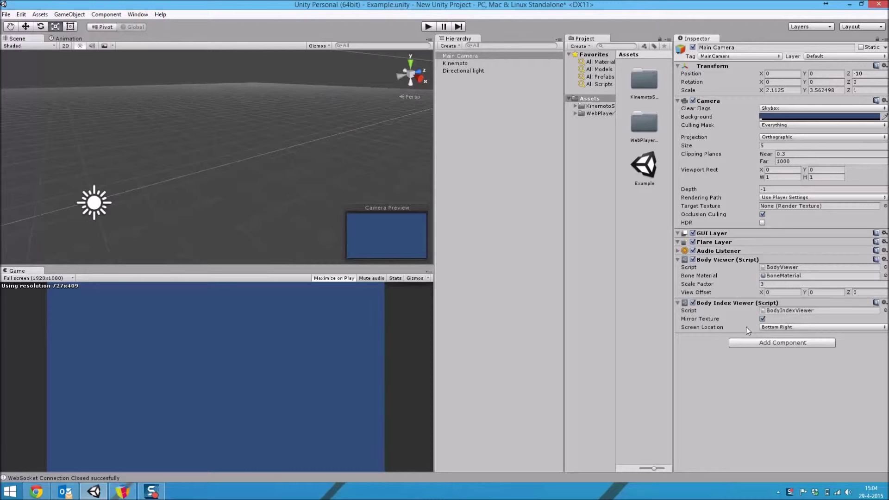
{"action": "left_click", "coordinate": [779, 328]}
{"action": "left_click", "coordinate": [785, 357]}
Turn off Kinemoto's Body Index Frame Source, reselect Main Camera, and play the scene
{"action": "left_click", "coordinate": [460, 63]}
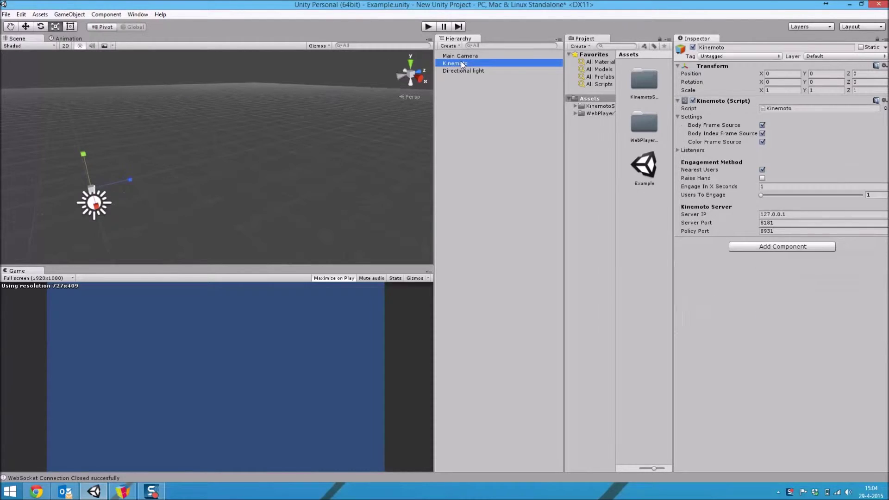
{"action": "left_click", "coordinate": [827, 133]}
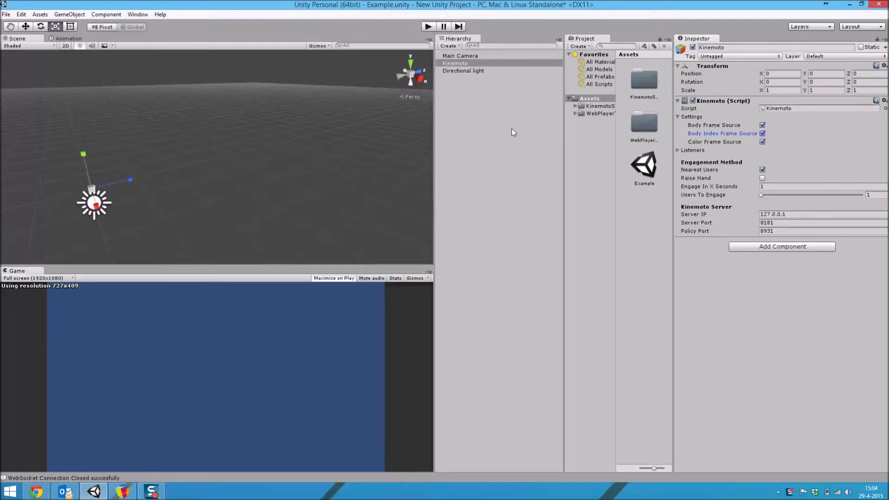
{"action": "left_click", "coordinate": [501, 117]}
{"action": "left_click", "coordinate": [465, 55]}
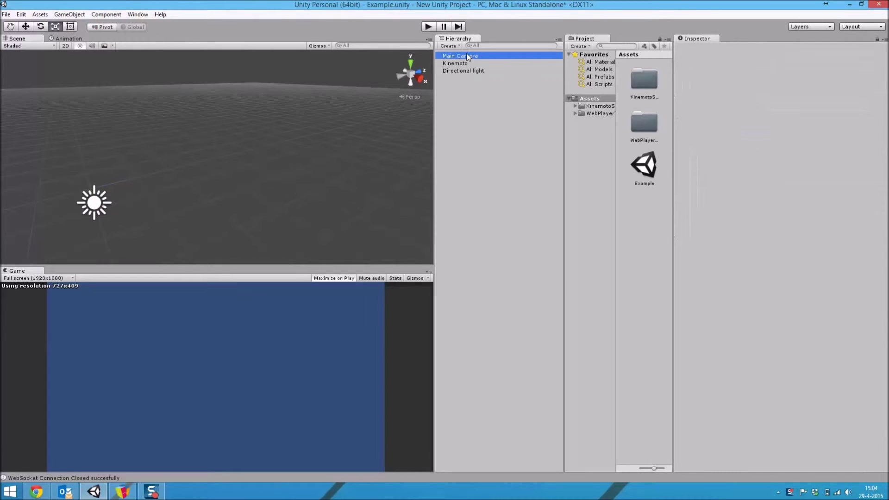
{"action": "left_click", "coordinate": [427, 27]}
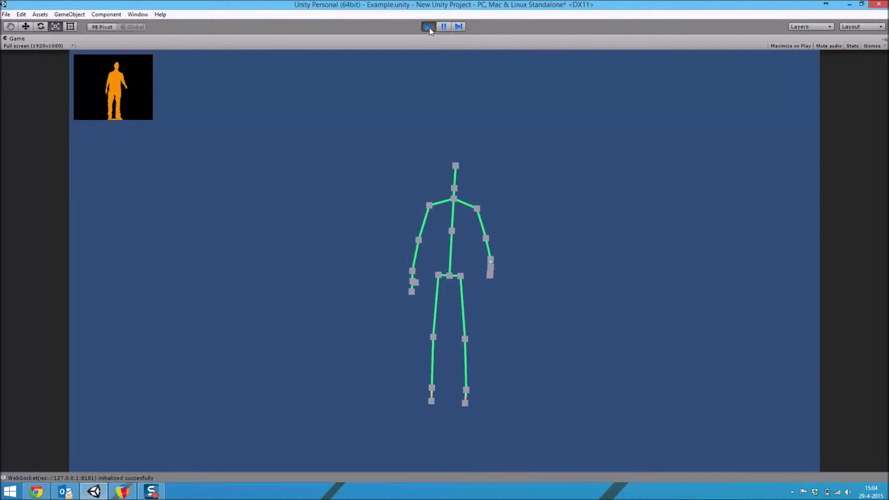
Preview the top-left orange silhouette beside the skeleton, then stop the scene
{"action": "left_click", "coordinate": [429, 26]}
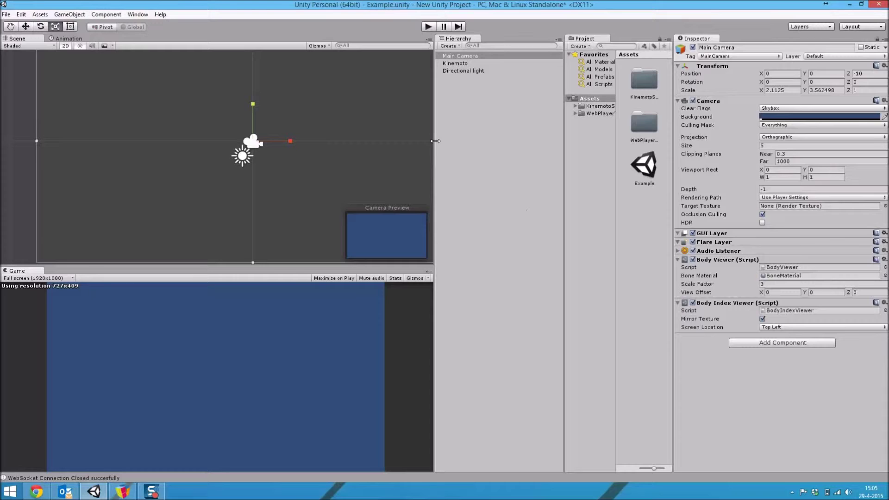
Add a Color Viewer to the Main Camera at Top Right and play the scene
{"action": "left_click", "coordinate": [516, 151]}
{"action": "left_click", "coordinate": [474, 56]}
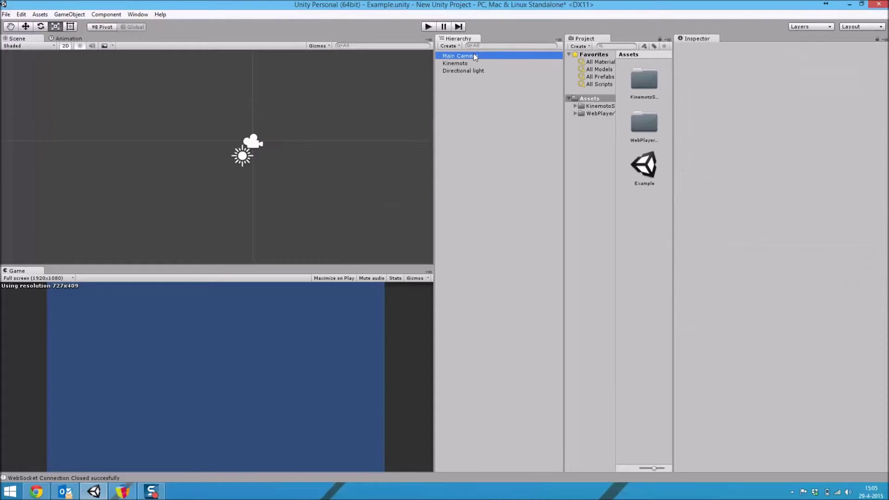
{"action": "left_click", "coordinate": [804, 343]}
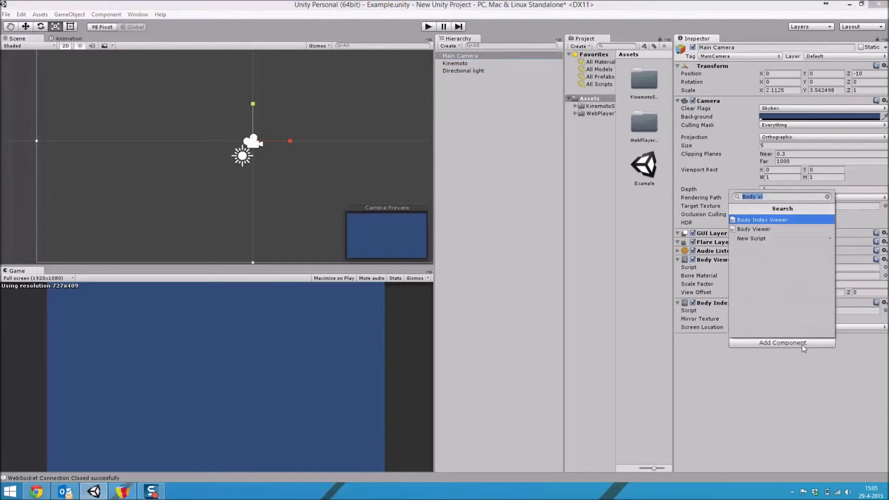
{"action": "type", "text": "Color"}
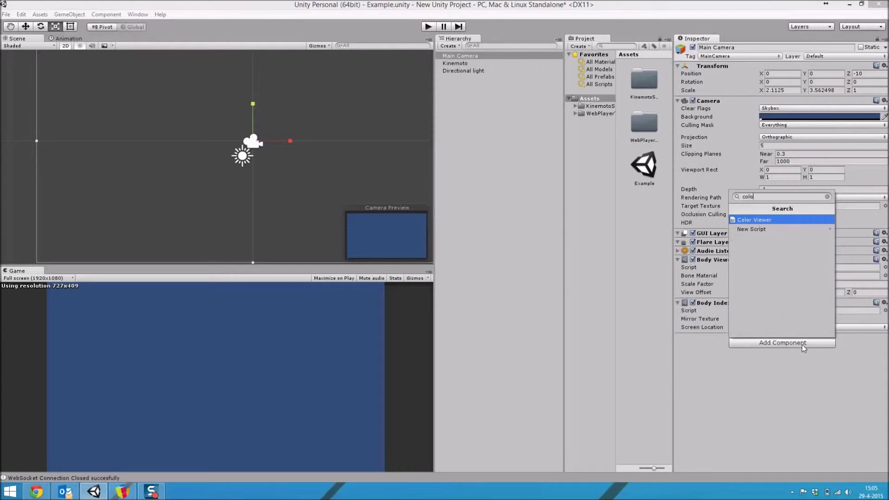
{"action": "key", "text": "Return"}
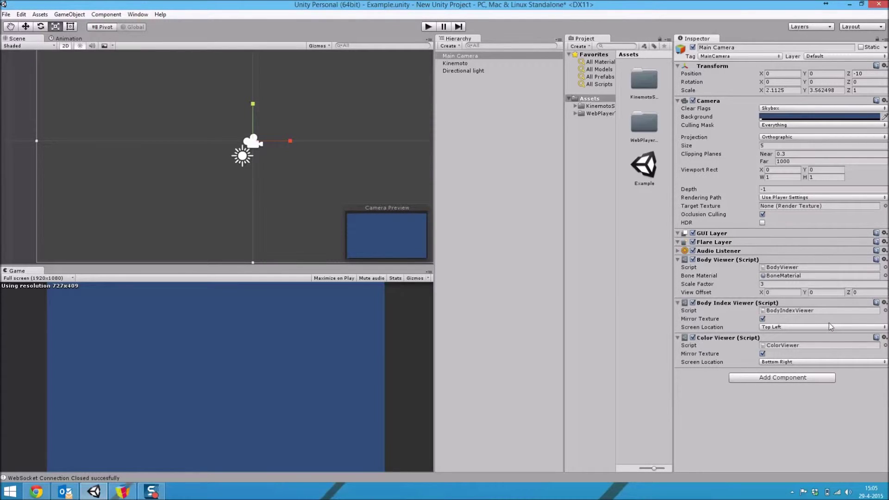
{"action": "left_click", "coordinate": [792, 363]}
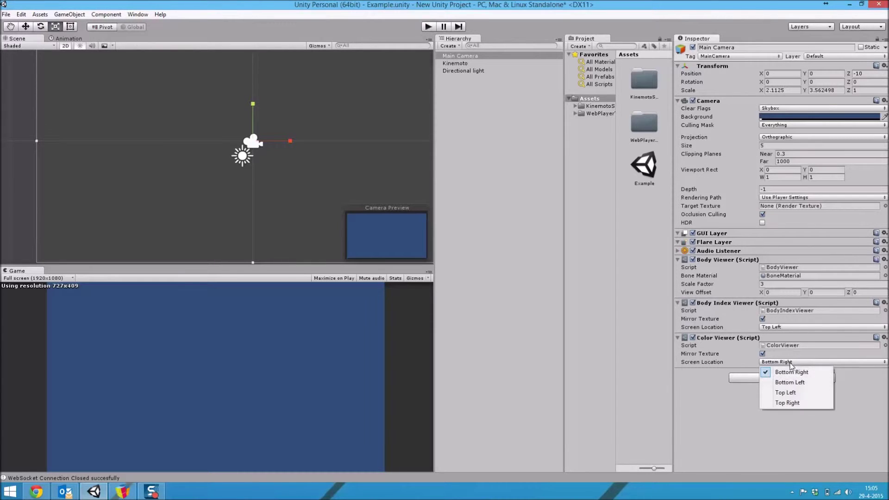
{"action": "left_click", "coordinate": [787, 402]}
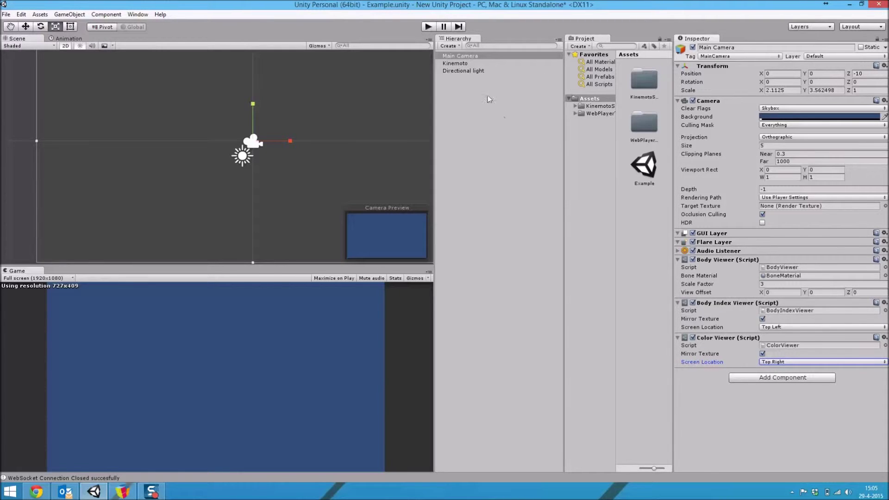
{"action": "left_click", "coordinate": [425, 29]}
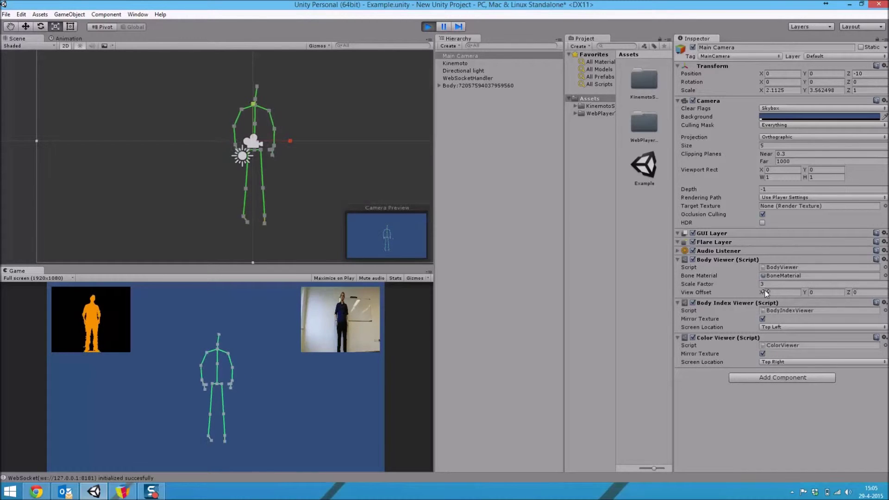
Drag the Body Viewer's View Offset during Play to test shifting the skeleton left and down
{"action": "left_click_drag", "start_coordinate": [763, 290], "coordinate": [700, 289]}
{"action": "left_click_drag", "start_coordinate": [806, 291], "coordinate": [806, 310]}
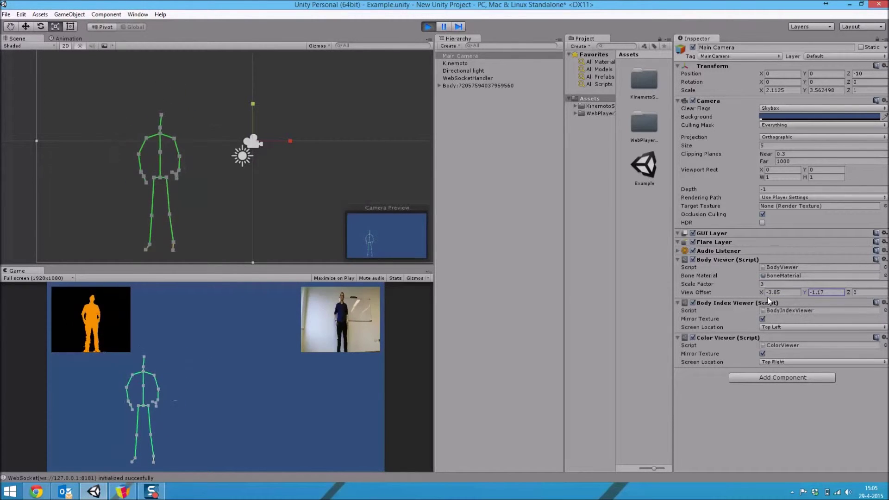
{"action": "mouse_move", "coordinate": [759, 293]}
{"action": "left_mouse_down"}
{"action": "mouse_move", "coordinate": [739, 293]}
{"action": "mouse_move", "coordinate": [748, 293]}
{"action": "left_mouse_up"}
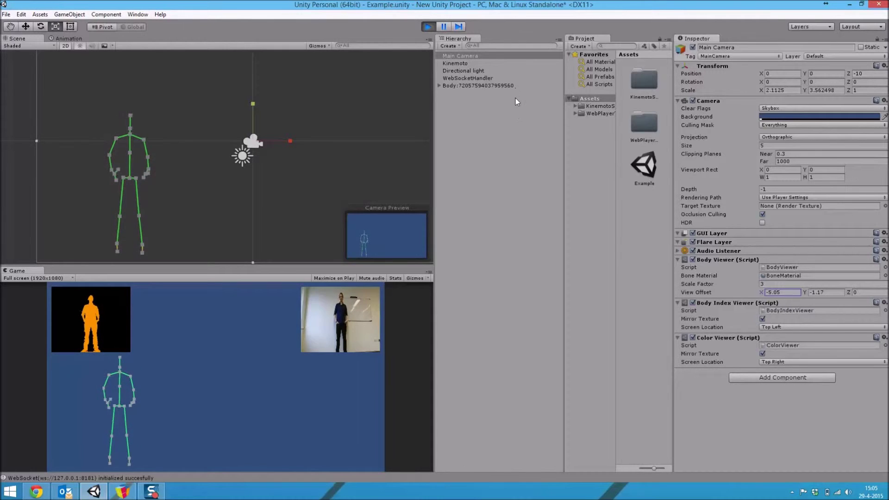
Stop the scene and set the View Offset to X -5 and Y -3
{"action": "left_click", "coordinate": [428, 27]}
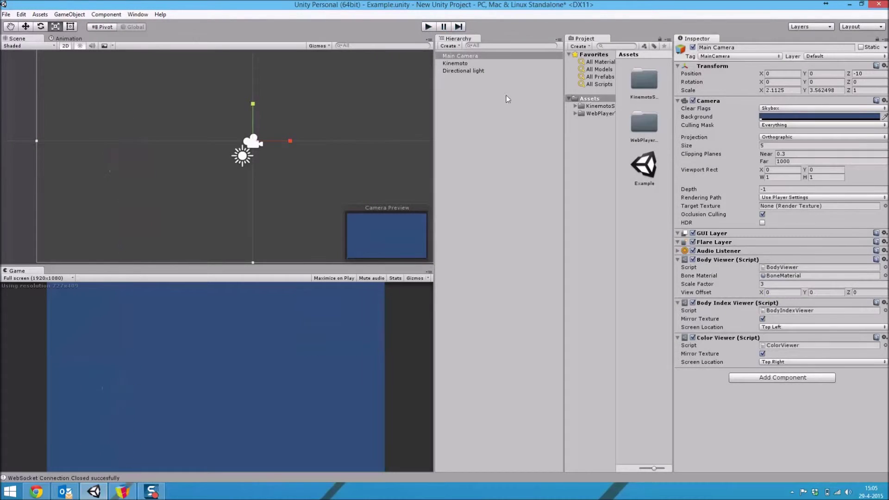
{"action": "left_click", "coordinate": [793, 295]}
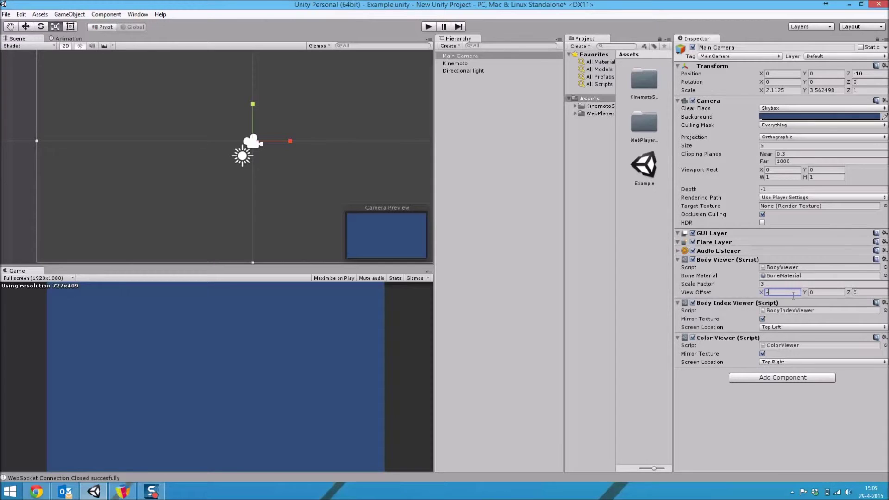
{"action": "type", "text": "-5"}
{"action": "key", "text": "Tab"}
{"action": "type", "text": "-3"}
{"action": "left_click", "coordinate": [531, 214]}
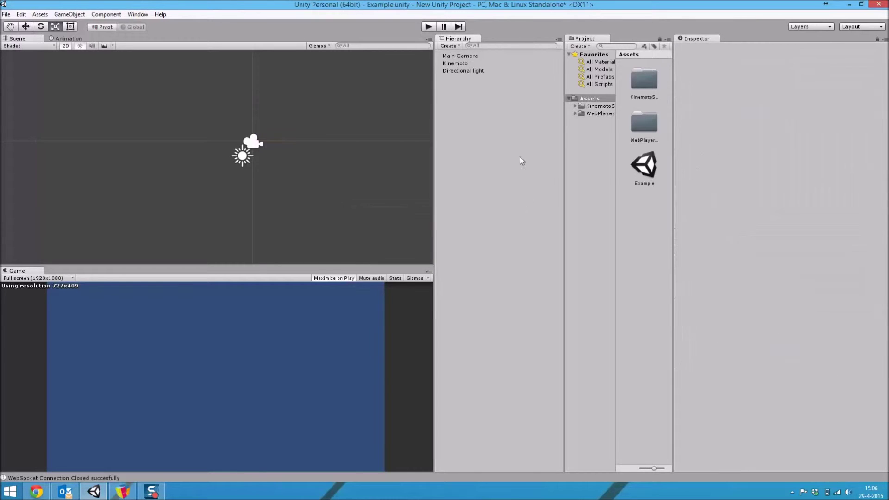
{"action": "left_click", "coordinate": [428, 27]}
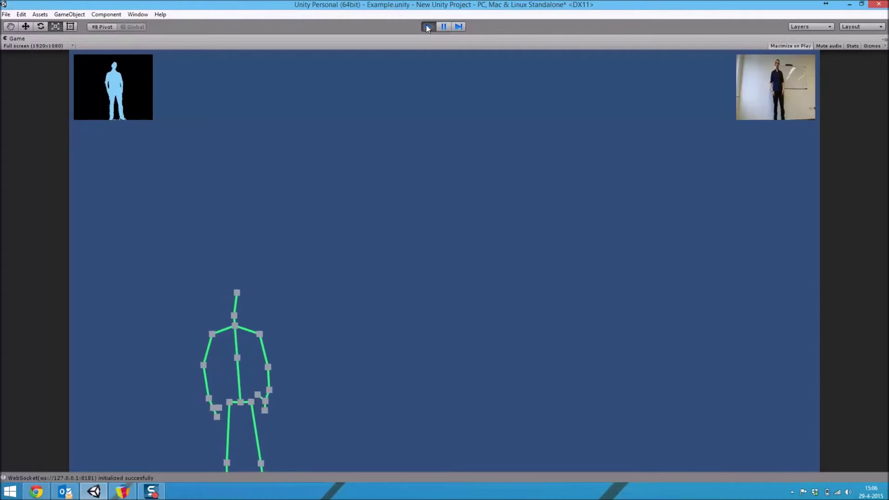
{"action": "left_click", "coordinate": [427, 26]}
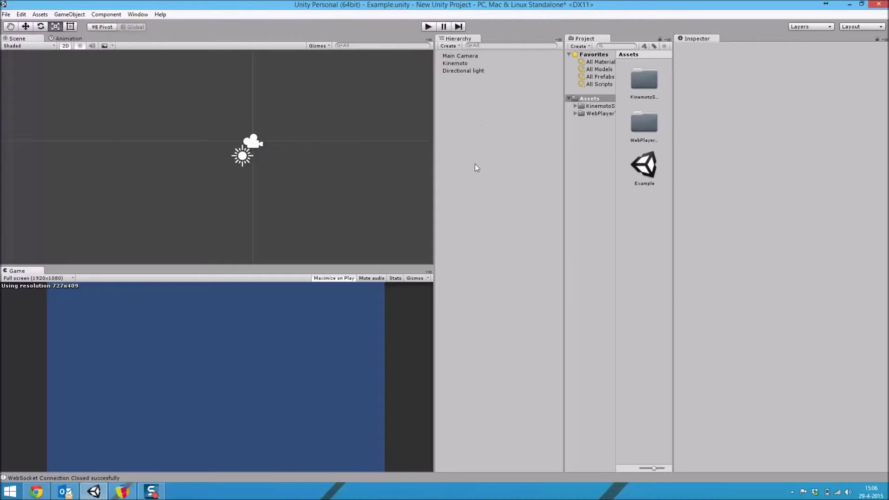
Create a Cube and a Cylinder from the Hierarchy's 3D Object menu
{"action": "right_click", "coordinate": [488, 115]}
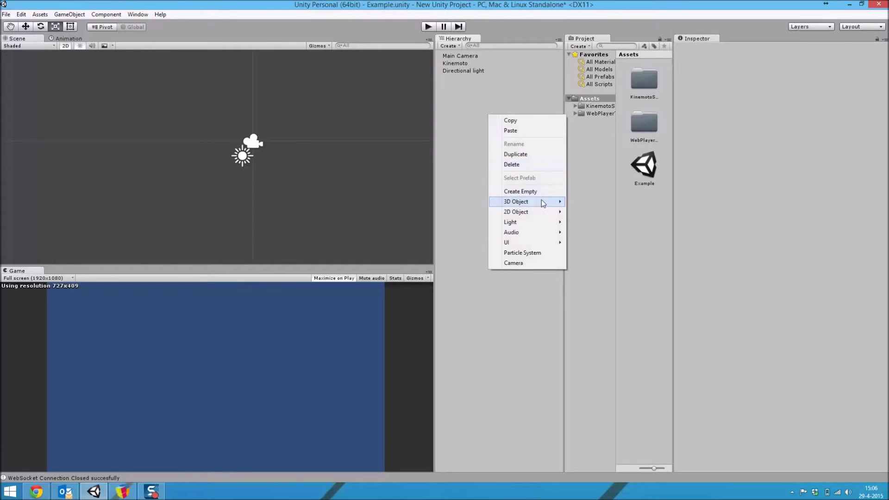
{"action": "mouse_move", "coordinate": [541, 200]}
{"action": "left_click", "coordinate": [617, 202]}
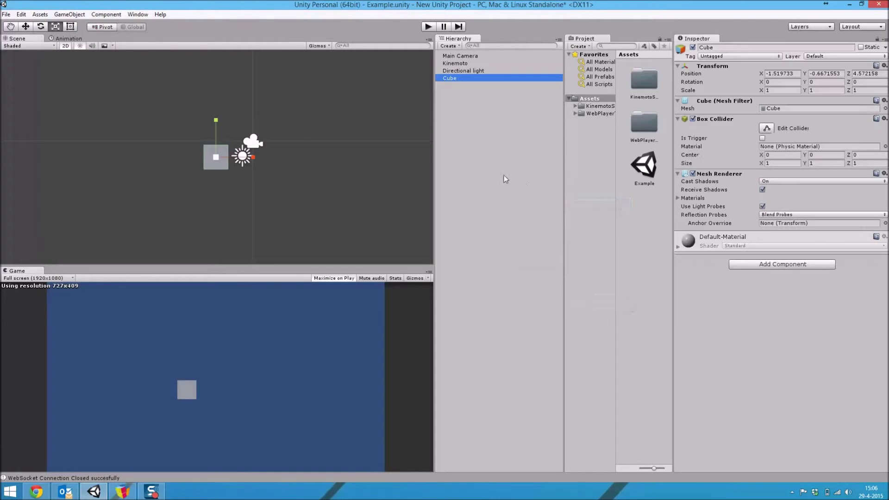
{"action": "right_click", "coordinate": [492, 142]}
{"action": "mouse_move", "coordinate": [553, 227]}
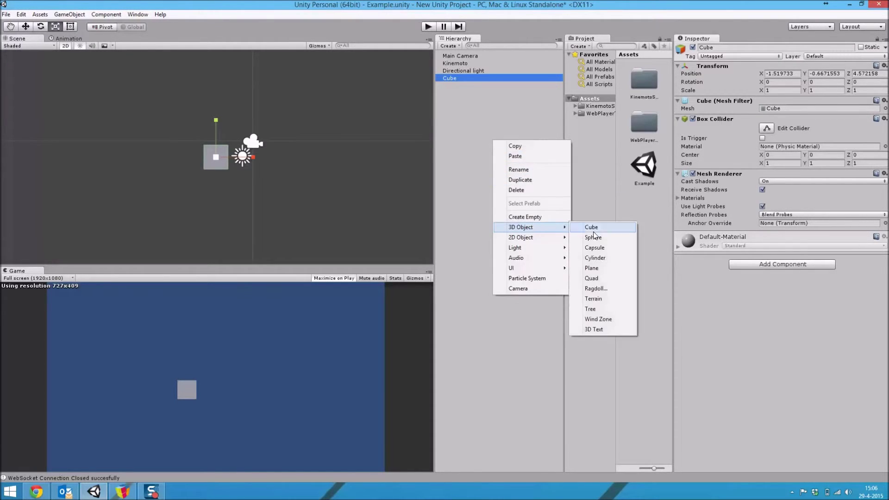
{"action": "left_click", "coordinate": [604, 259]}
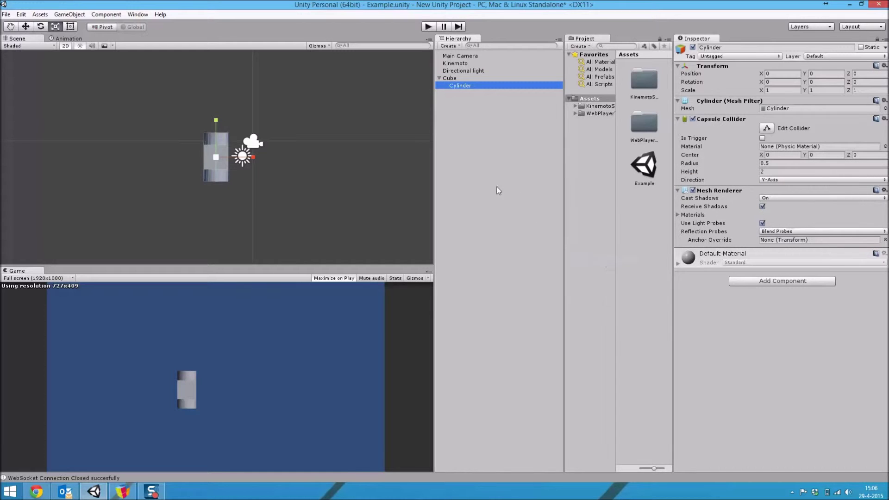
Move the Cylinder right of the Cube and unparent it to the top level
{"action": "key", "text": "w"}
{"action": "left_click_drag", "start_coordinate": [250, 160], "coordinate": [419, 160]}
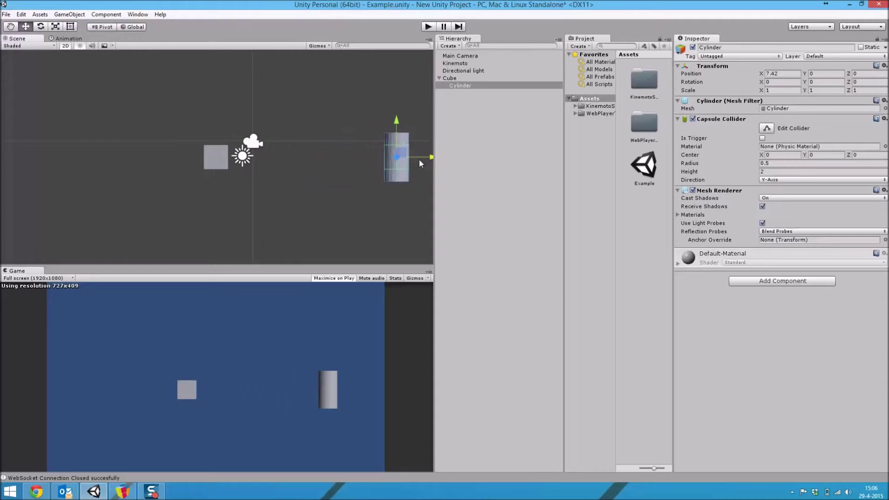
{"action": "left_click", "coordinate": [215, 158]}
{"action": "left_click_drag", "start_coordinate": [251, 158], "coordinate": [275, 160]}
{"action": "left_click_drag", "start_coordinate": [465, 85], "coordinate": [461, 138]}
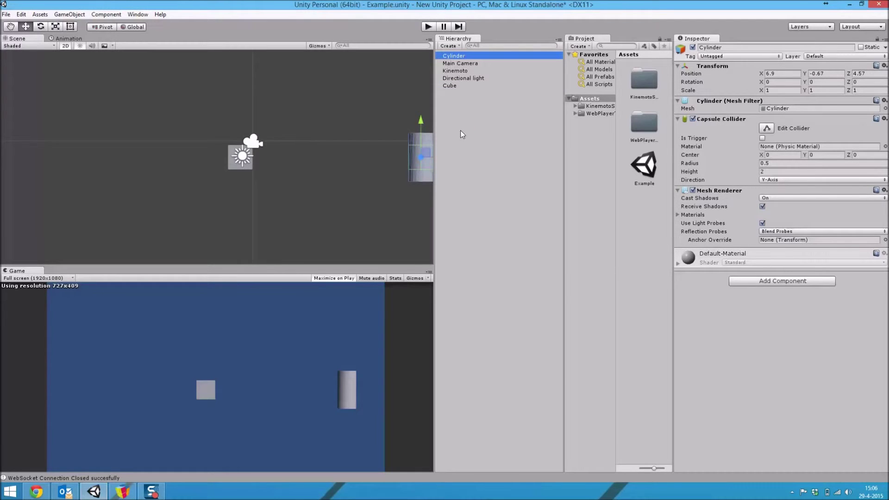
Scale the Cylinder to 2.38 and reposition it at X 6.42, Y -0.86
{"action": "left_click", "coordinate": [417, 139]}
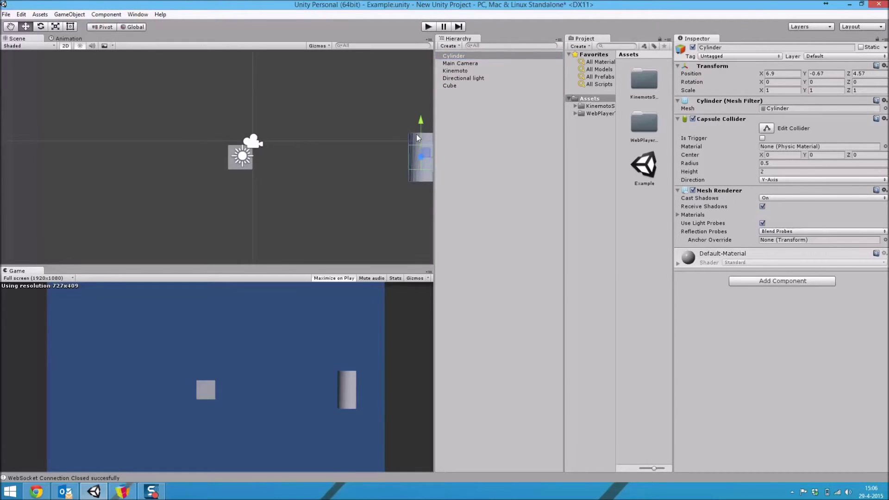
{"action": "middle_click_drag", "start_coordinate": [424, 150], "coordinate": [369, 160]}
{"action": "left_click_drag", "start_coordinate": [423, 158], "coordinate": [404, 116]}
{"action": "key", "text": "e"}
{"action": "key", "text": "r"}
{"action": "key", "text": "w"}
{"action": "left_click_drag", "start_coordinate": [395, 158], "coordinate": [410, 160]}
{"action": "left_click_drag", "start_coordinate": [374, 126], "coordinate": [374, 130]}
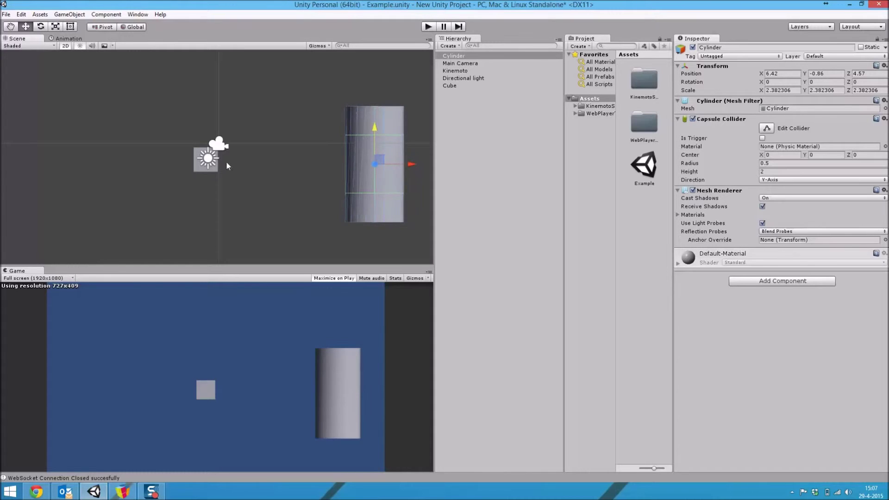
Enlarge the Cube to about 3.66, then lower it and move it to X 0.71
{"action": "left_click", "coordinate": [198, 168]}
{"action": "key", "text": "e"}
{"action": "key", "text": "r"}
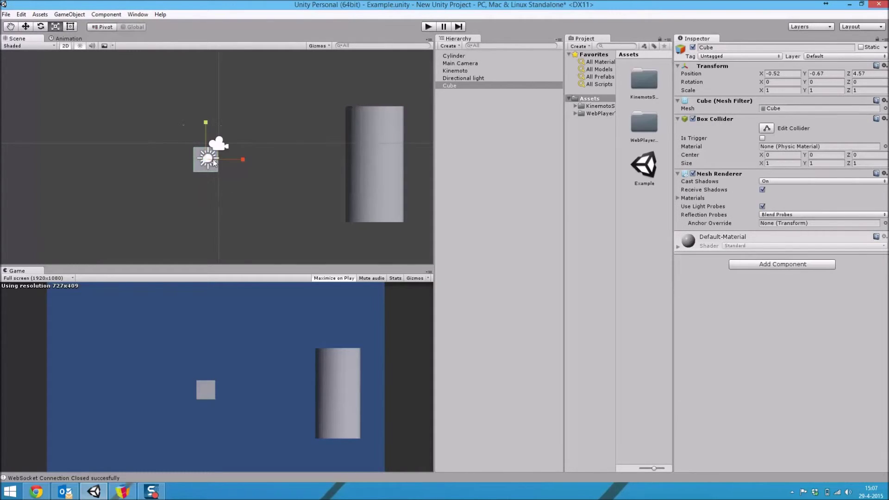
{"action": "left_click_drag", "start_coordinate": [207, 160], "coordinate": [317, 105]}
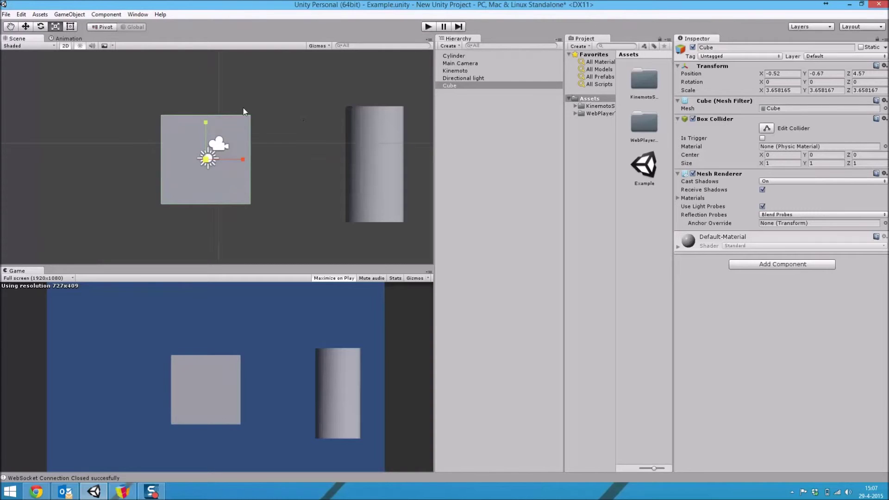
{"action": "key", "text": "w"}
{"action": "left_click_drag", "start_coordinate": [208, 125], "coordinate": [207, 137]}
{"action": "left_click_drag", "start_coordinate": [247, 174], "coordinate": [267, 175]}
{"action": "left_click", "coordinate": [457, 56]}
{"action": "left_click", "coordinate": [459, 63]}
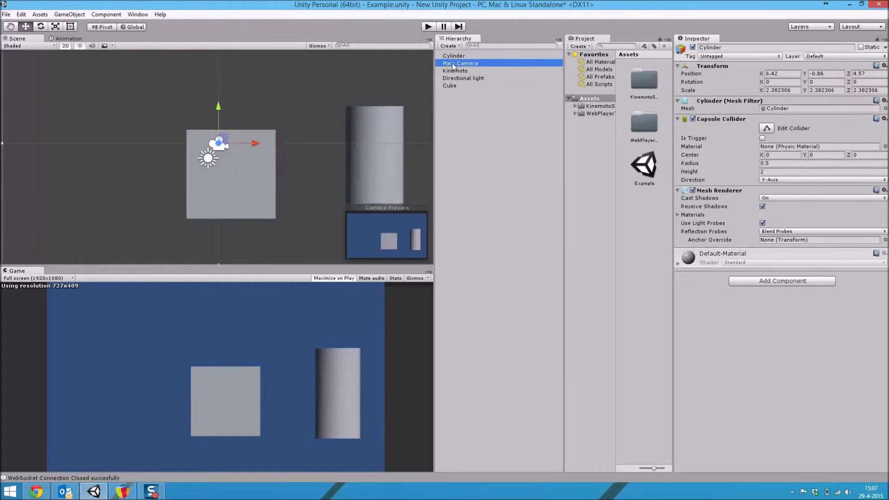
{"action": "left_click", "coordinate": [821, 293]}
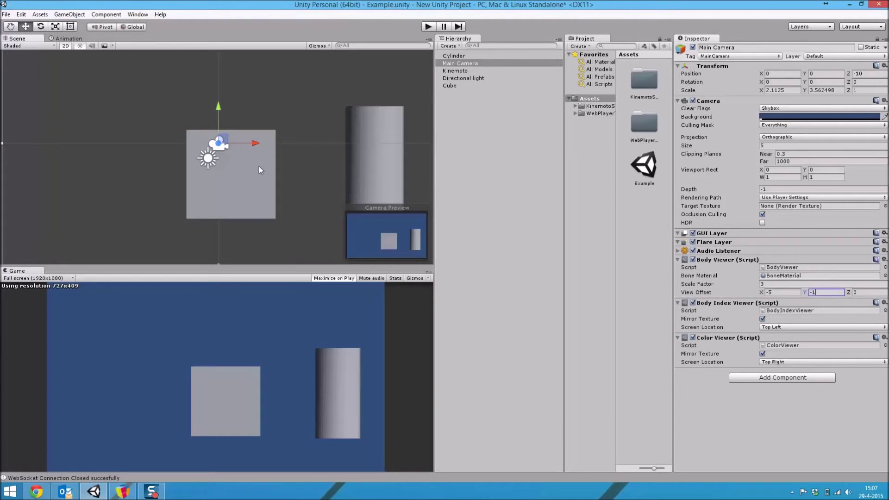
{"action": "left_click", "coordinate": [365, 158]}
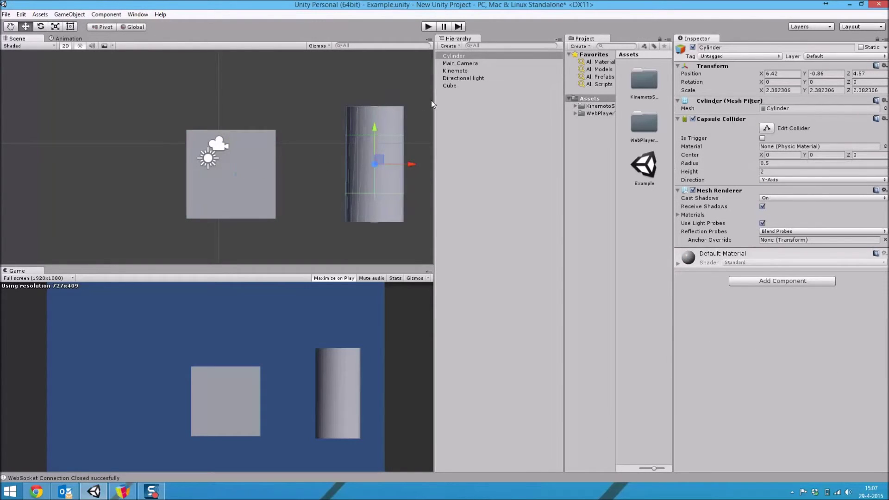
{"action": "left_click", "coordinate": [458, 78]}
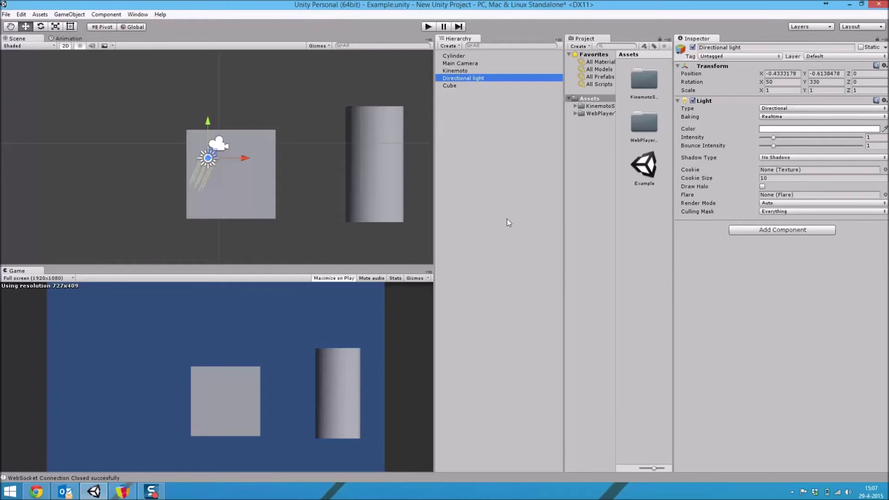
Add the Color Viewer script component to the Cube
{"action": "left_click", "coordinate": [244, 204]}
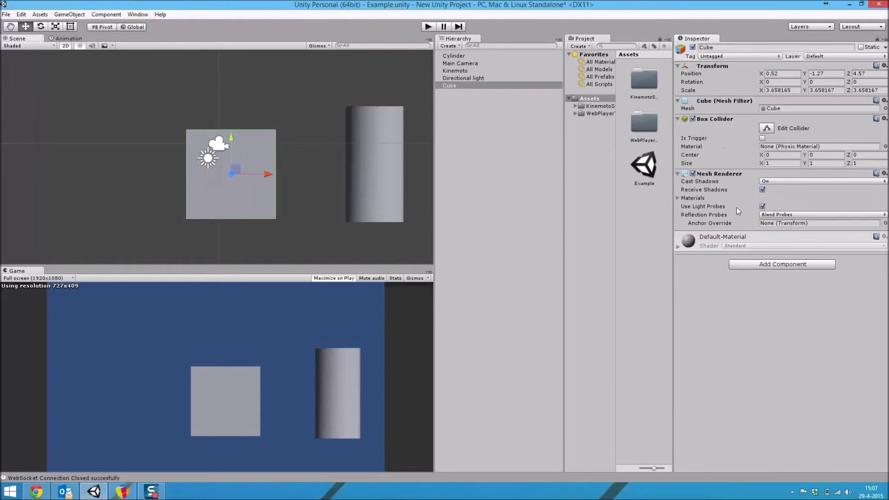
{"action": "left_click", "coordinate": [784, 265]}
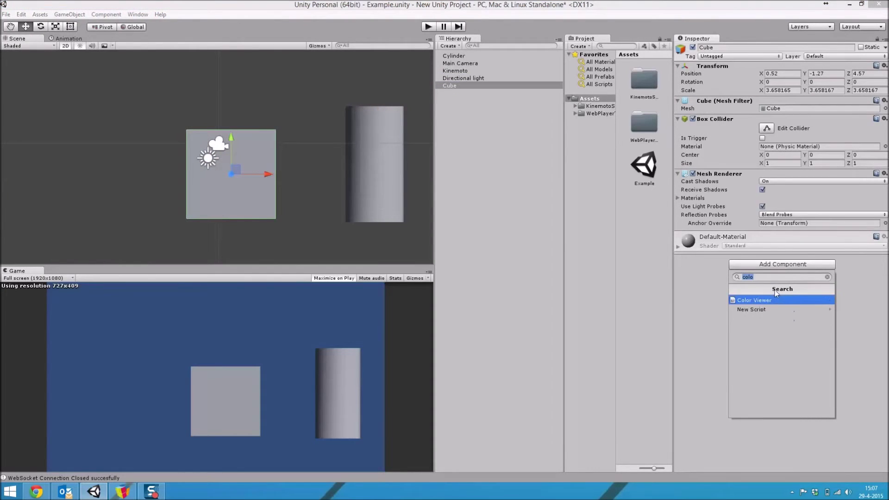
{"action": "left_click", "coordinate": [765, 302]}
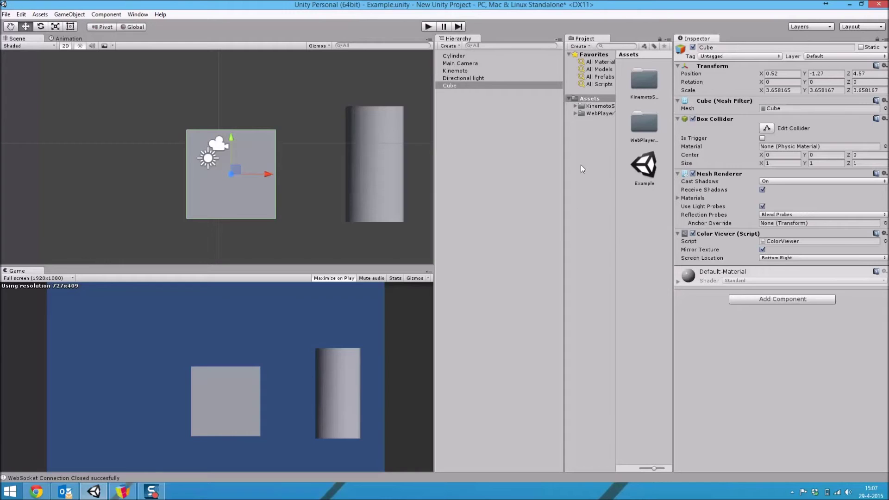
Add the Body Index Viewer script to the Cylinder via a 'body' component search
{"action": "left_click", "coordinate": [468, 56]}
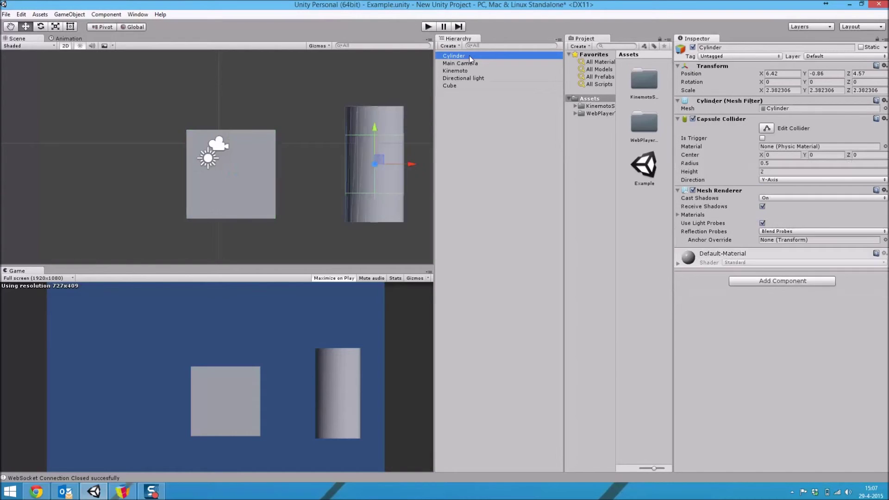
{"action": "left_click", "coordinate": [858, 351]}
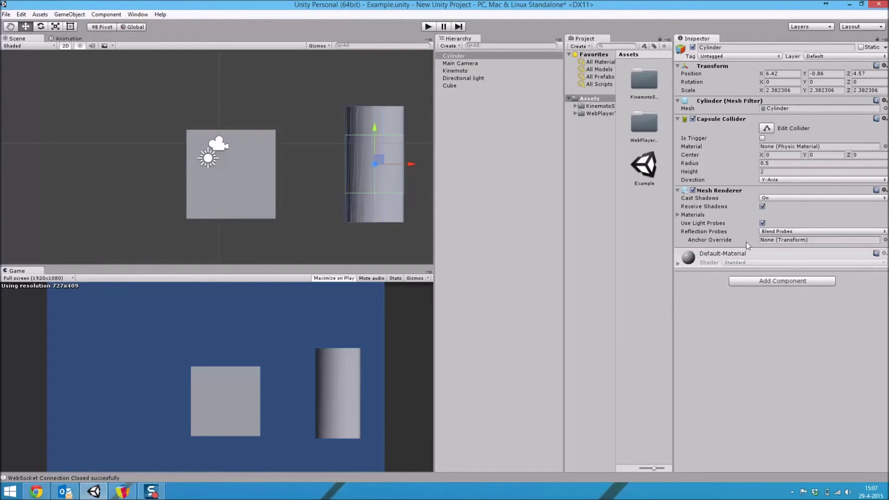
{"action": "left_click", "coordinate": [462, 86]}
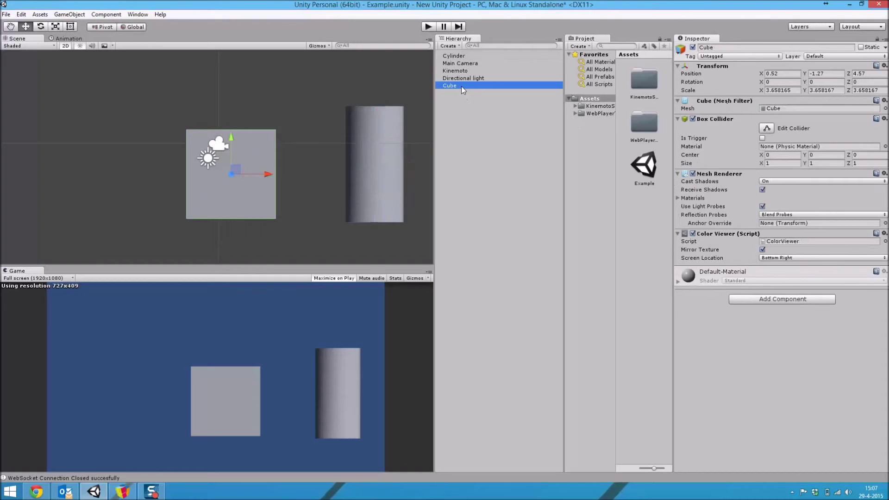
{"action": "left_click", "coordinate": [456, 56]}
{"action": "left_click", "coordinate": [772, 281]}
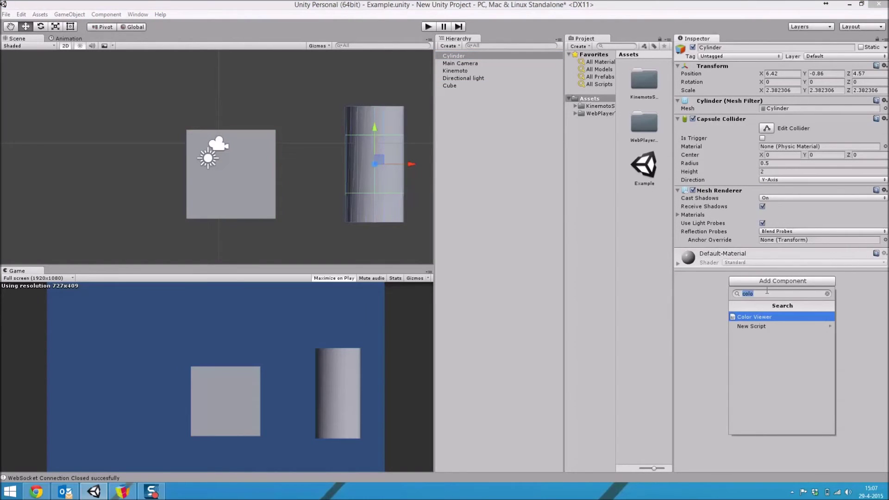
{"action": "type", "text": "body"}
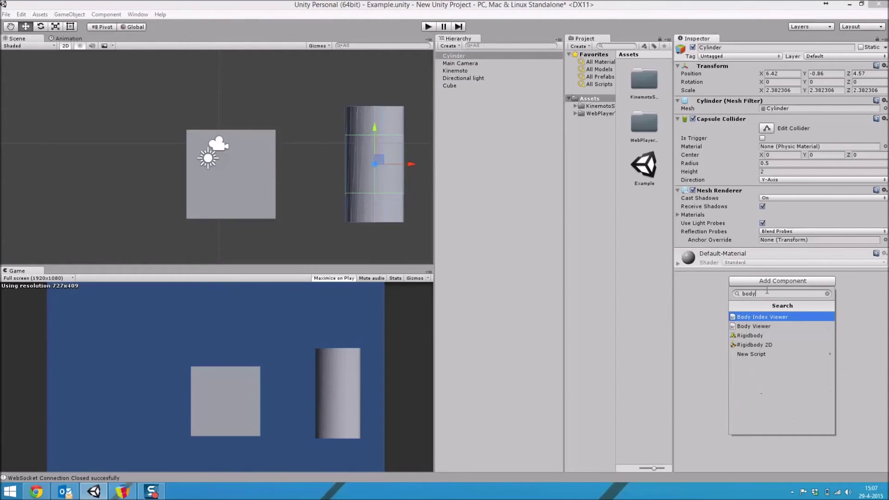
{"action": "left_click", "coordinate": [759, 319]}
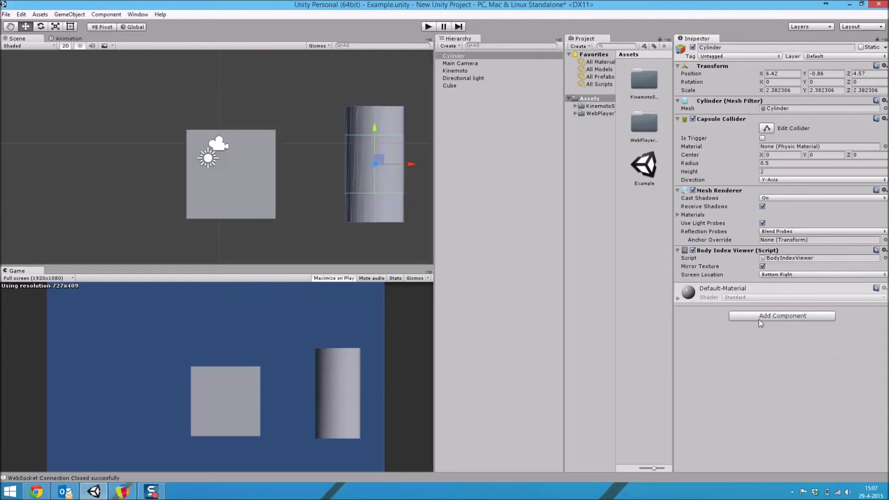
{"action": "left_click", "coordinate": [428, 27]}
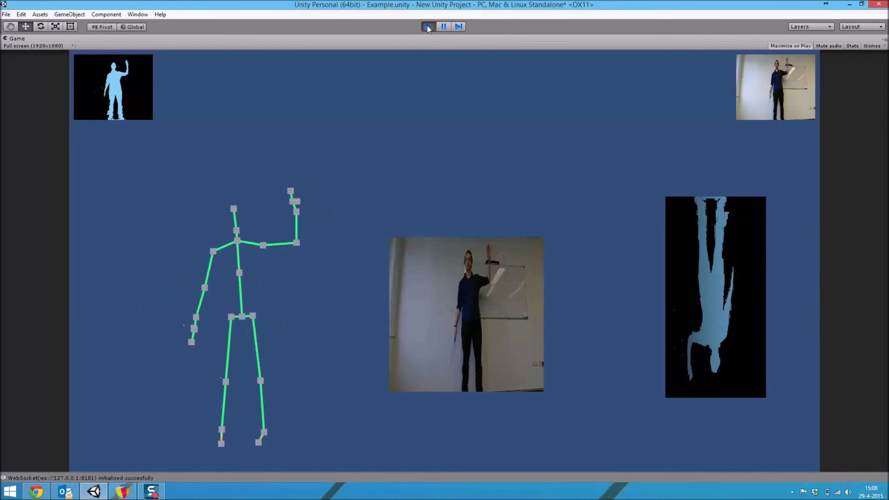
{"action": "left_click", "coordinate": [427, 27]}
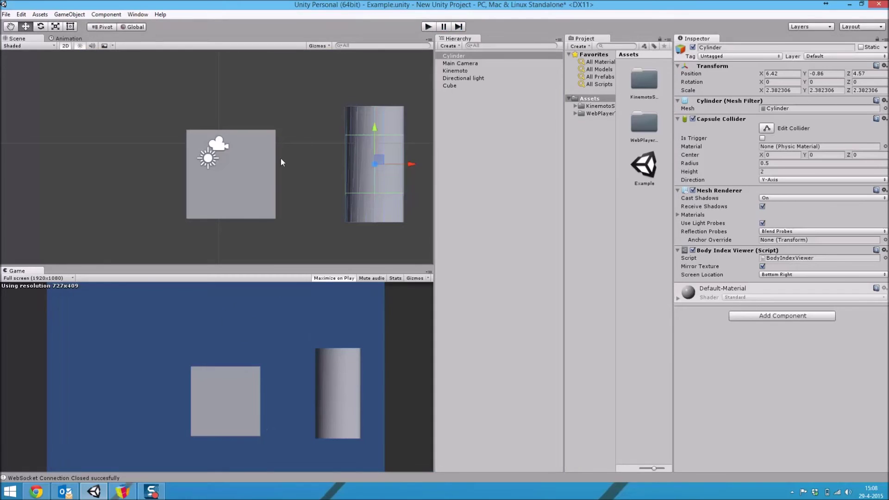
{"action": "key", "text": "q"}
{"action": "left_click_drag", "start_coordinate": [337, 121], "coordinate": [264, 99]}
{"action": "left_click_drag", "start_coordinate": [343, 79], "coordinate": [329, 93]}
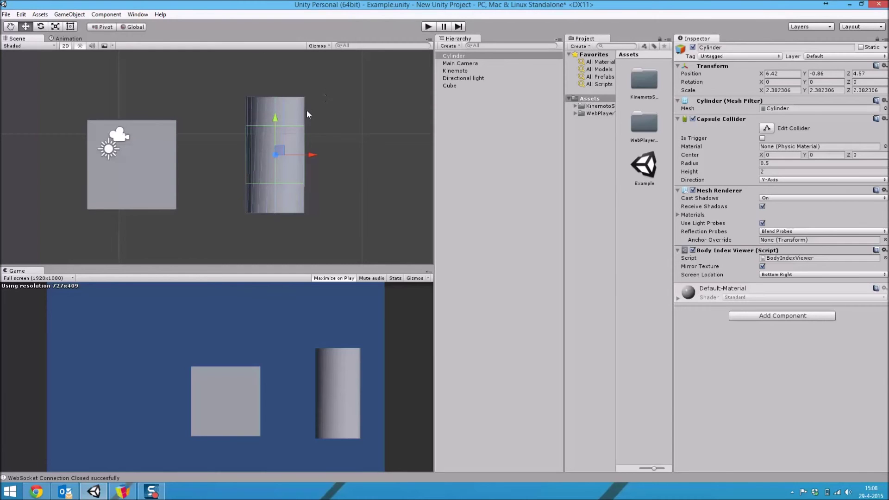
{"action": "left_click_drag", "start_coordinate": [144, 125], "coordinate": [165, 121]}
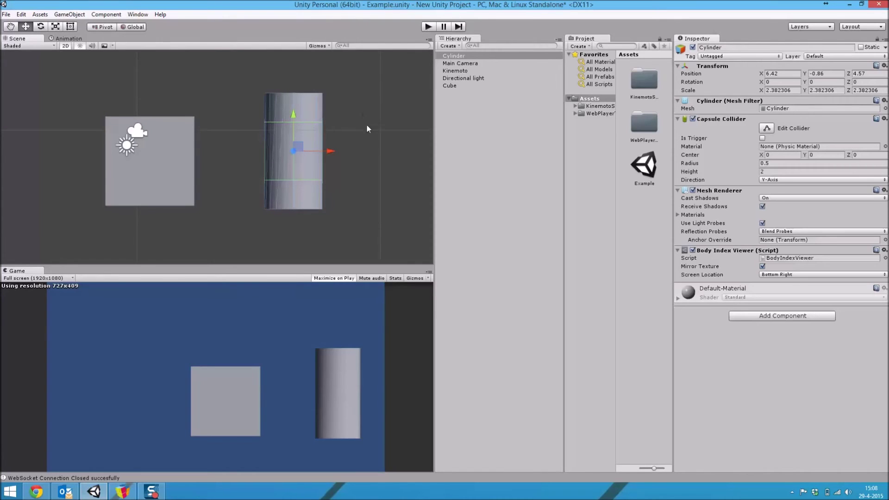
{"action": "left_click", "coordinate": [460, 55]}
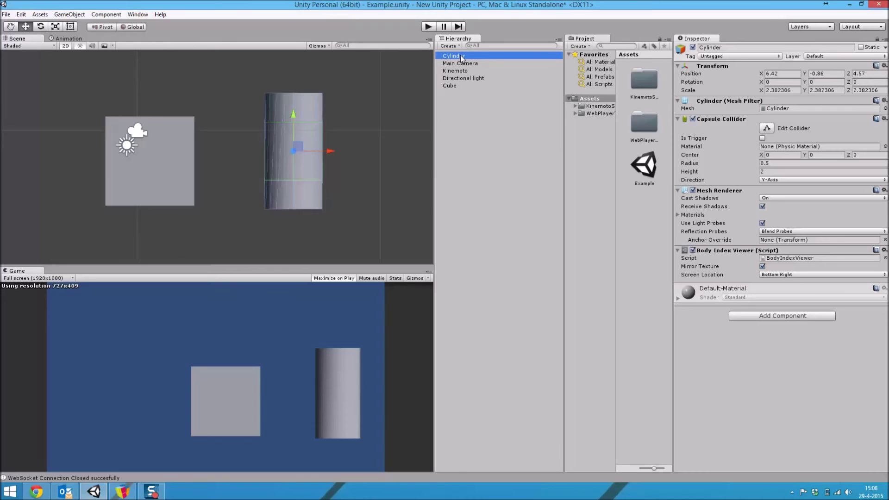
{"action": "left_click", "coordinate": [782, 83]}
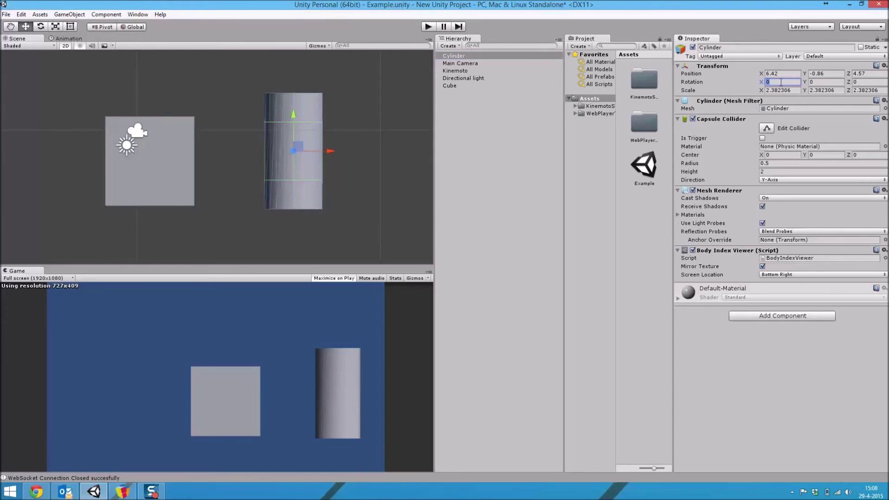